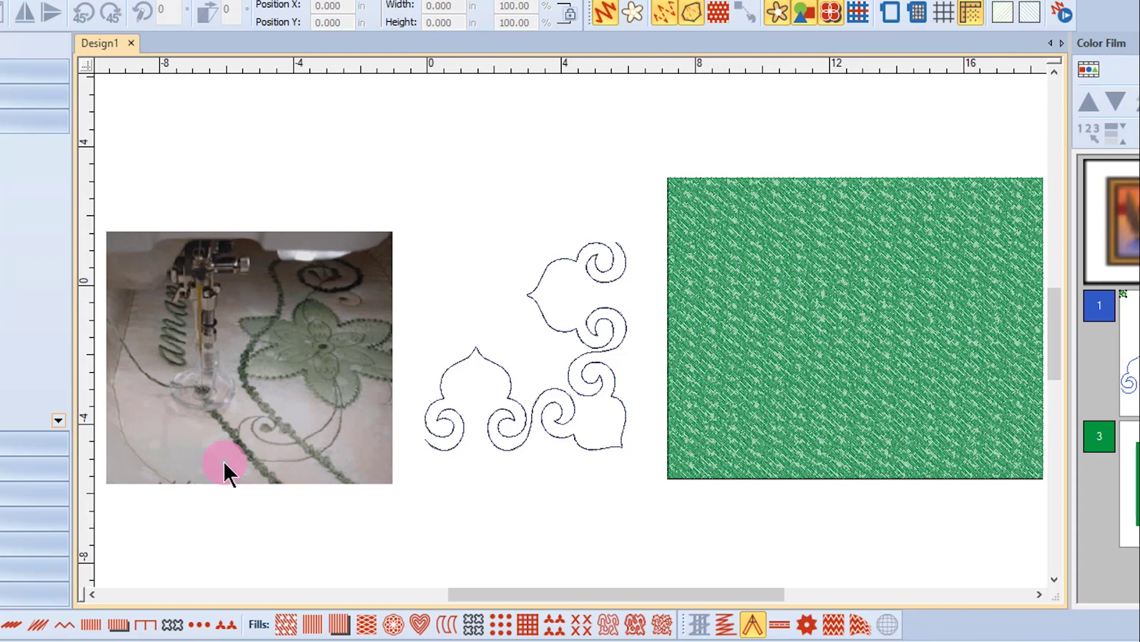
# Delete the embroidery photo from Design1, keeping the scroll outline and green fill.
pyautogui.click(235, 450)
pyautogui.press('Delete')
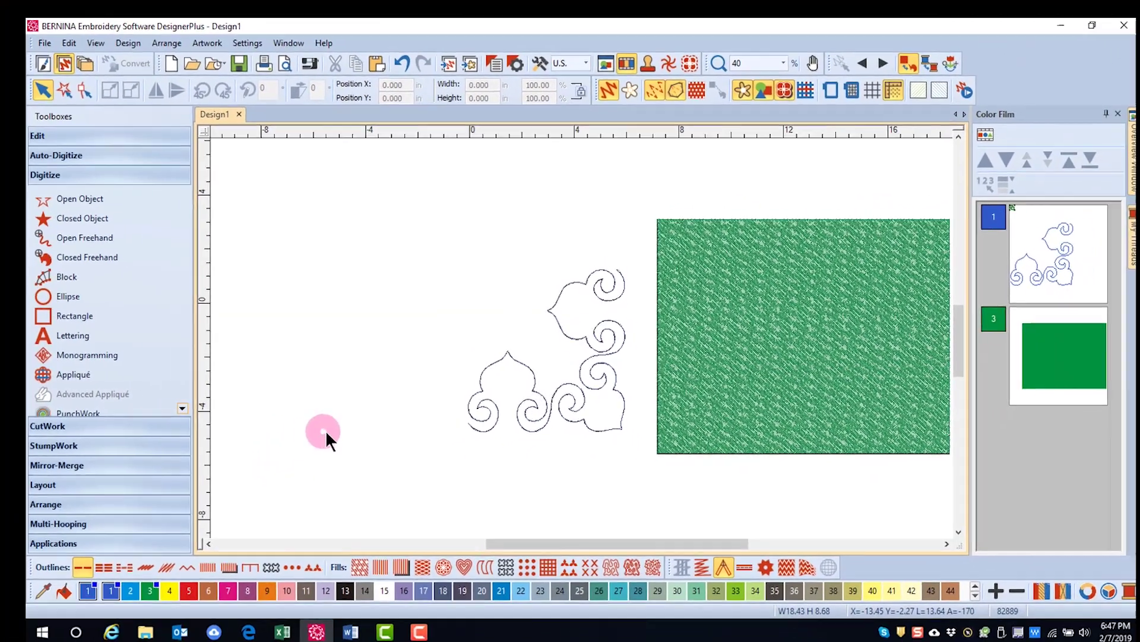
pyautogui.scroll(1, 580, 332)
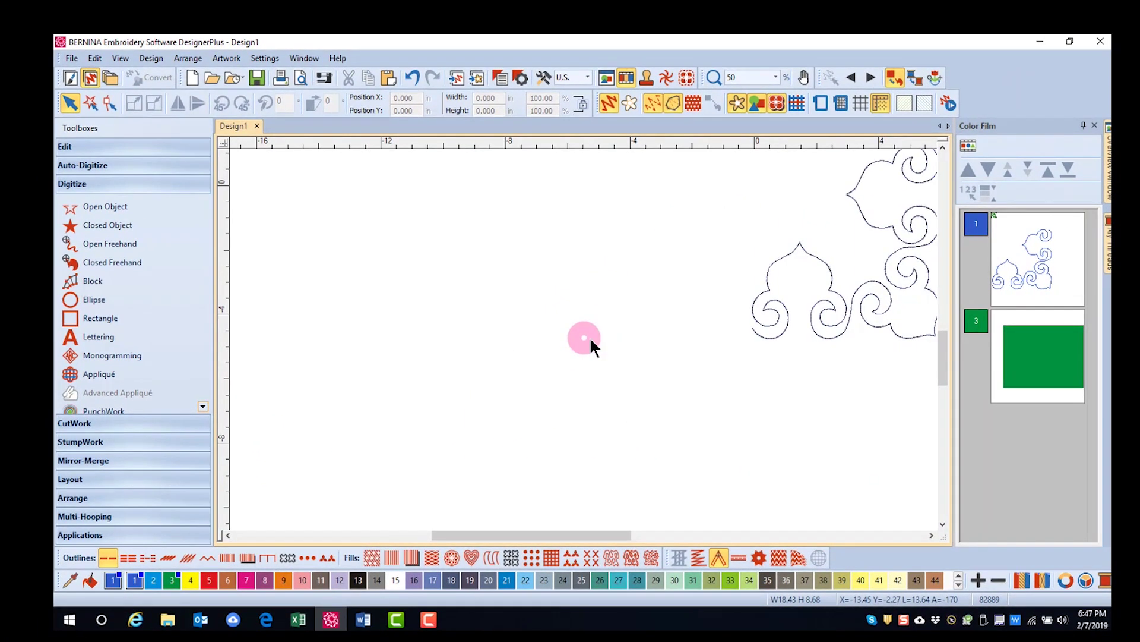
pyautogui.click(659, 529)
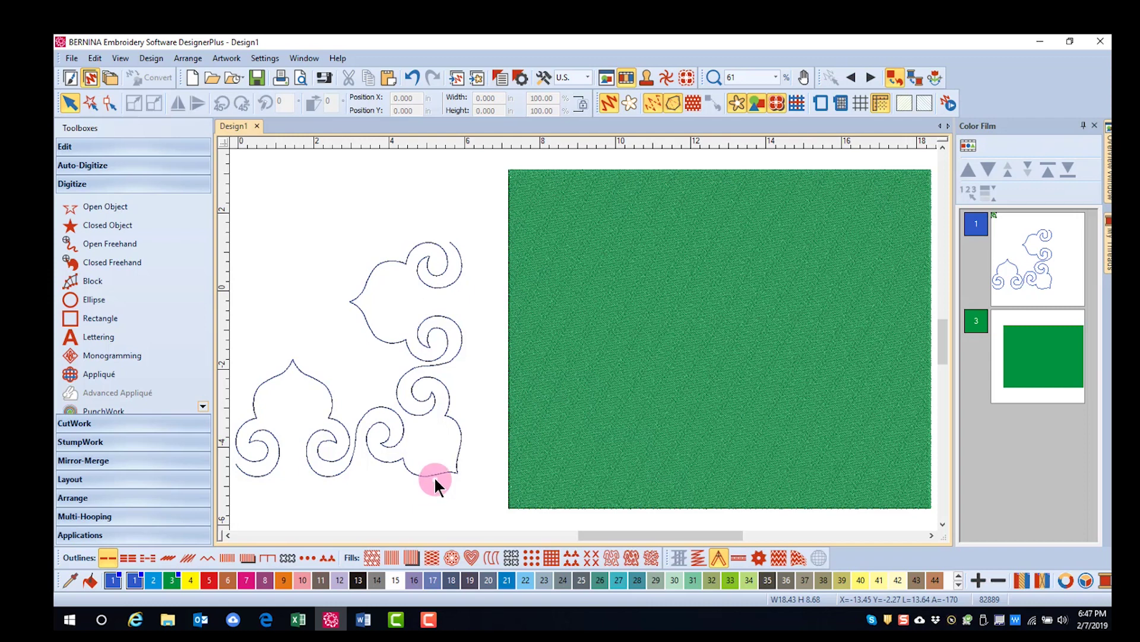
# Change the cloud quilting outline's stitch type to Couching, giving a thick blue cord.
pyautogui.click(433, 475)
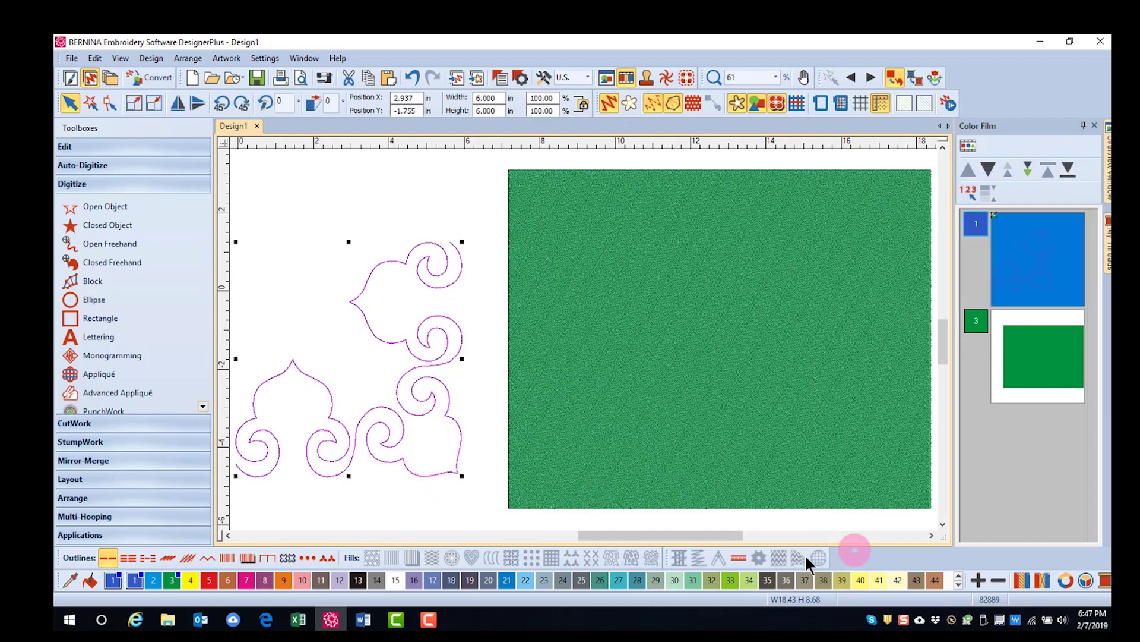
pyautogui.click(738, 558)
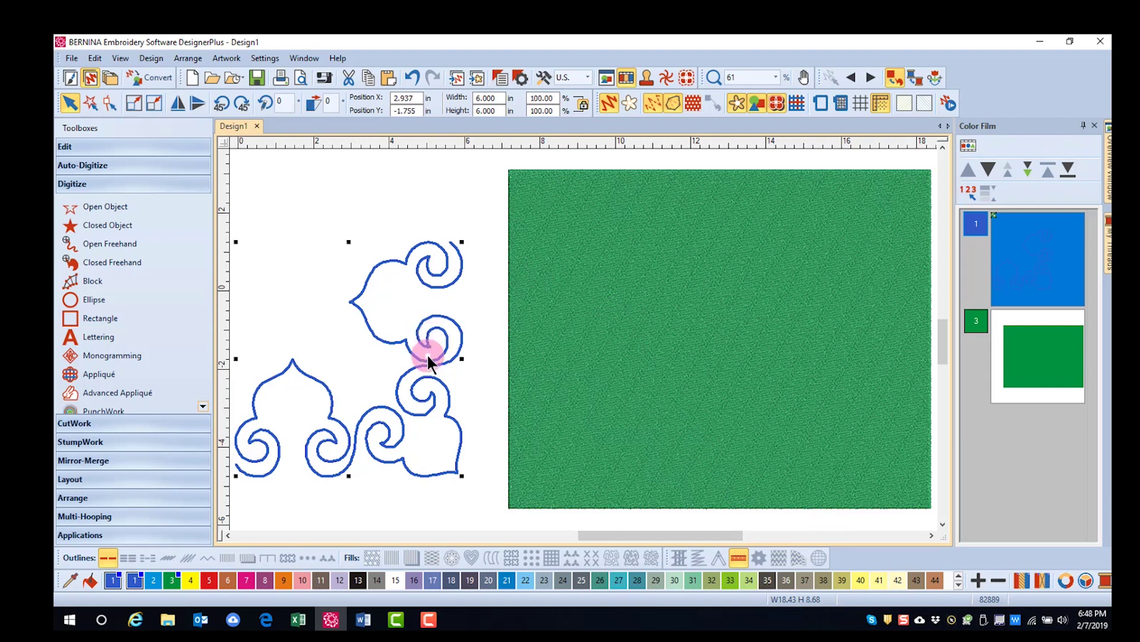
# Copy and paste the couched cloud outline, give the copy colour 5, and stitch it as a thin run.
pyautogui.click(369, 77)
pyautogui.click(388, 77)
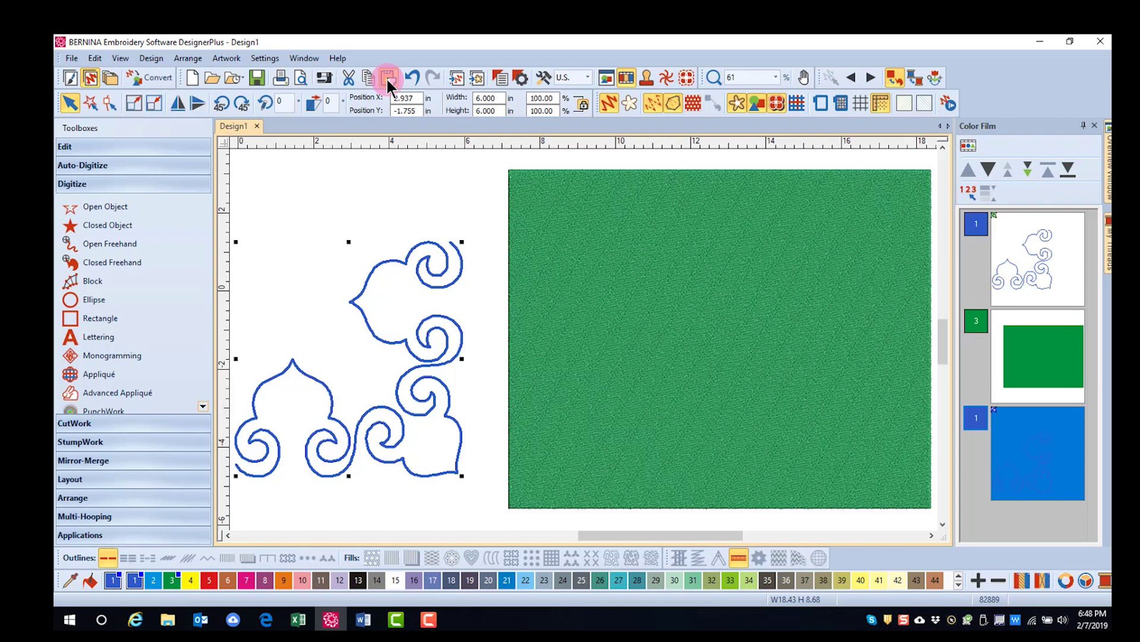
pyautogui.click(209, 582)
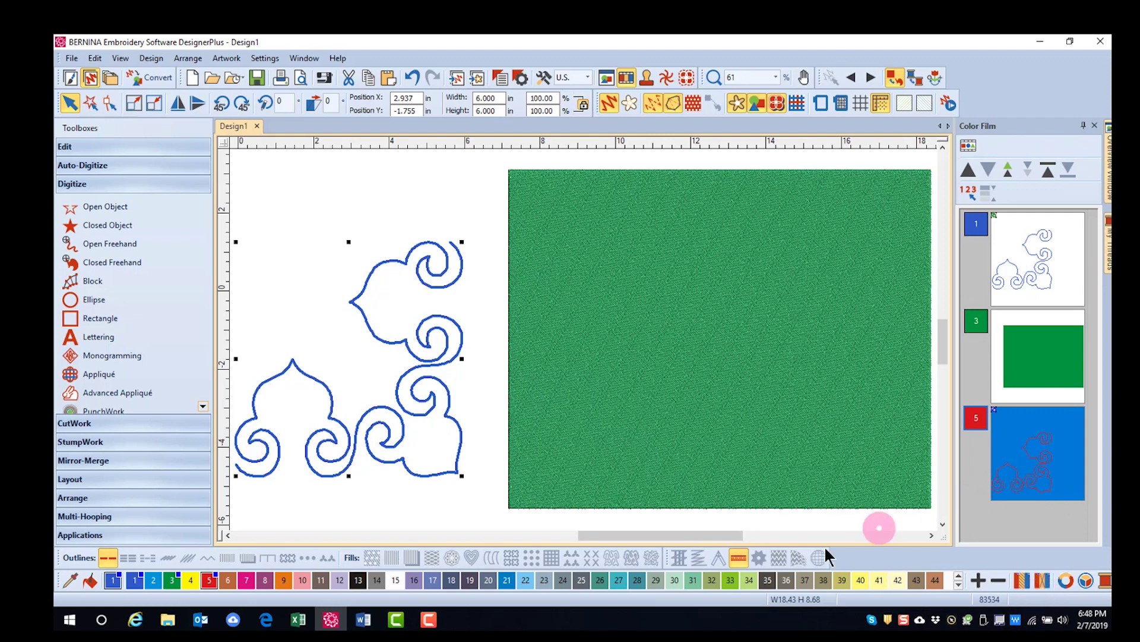
pyautogui.click(739, 559)
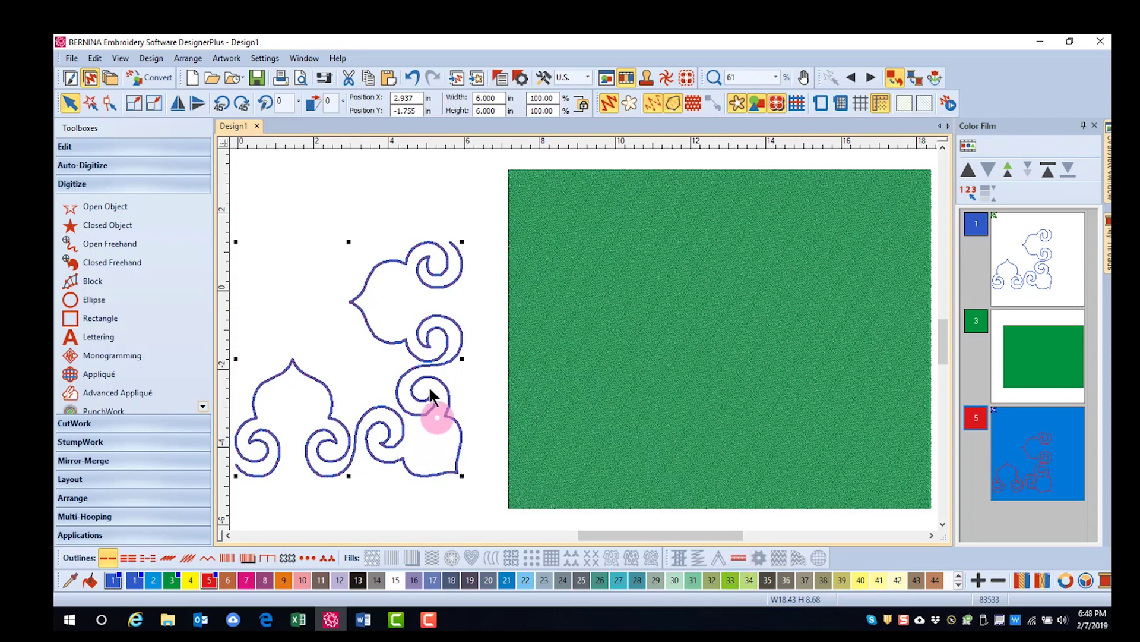
pyautogui.scroll(5, 583, 337)
pyautogui.scroll(2, 584, 344)
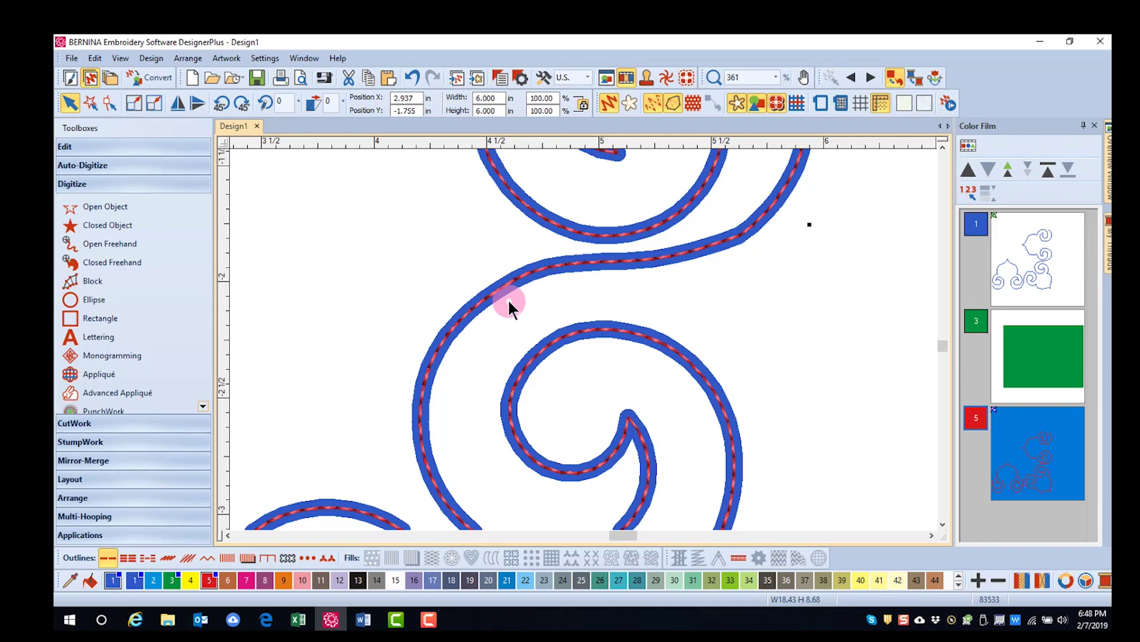
# Restitch the red overlay as backstitch, then as stem stitch for a twisted-rope look.
pyautogui.click(169, 561)
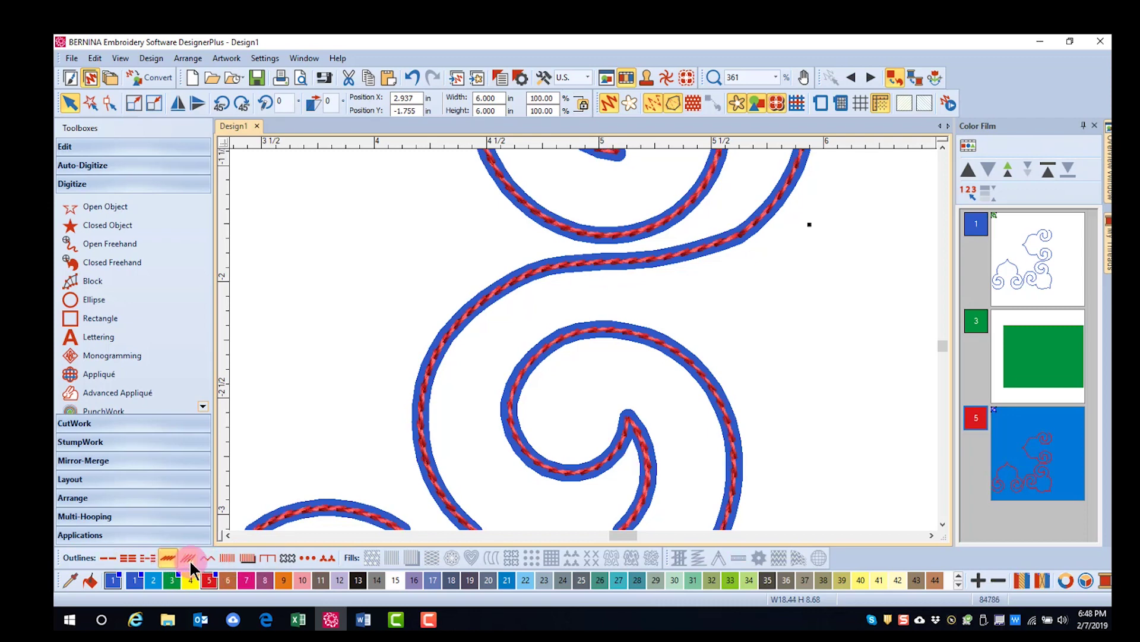
pyautogui.click(188, 559)
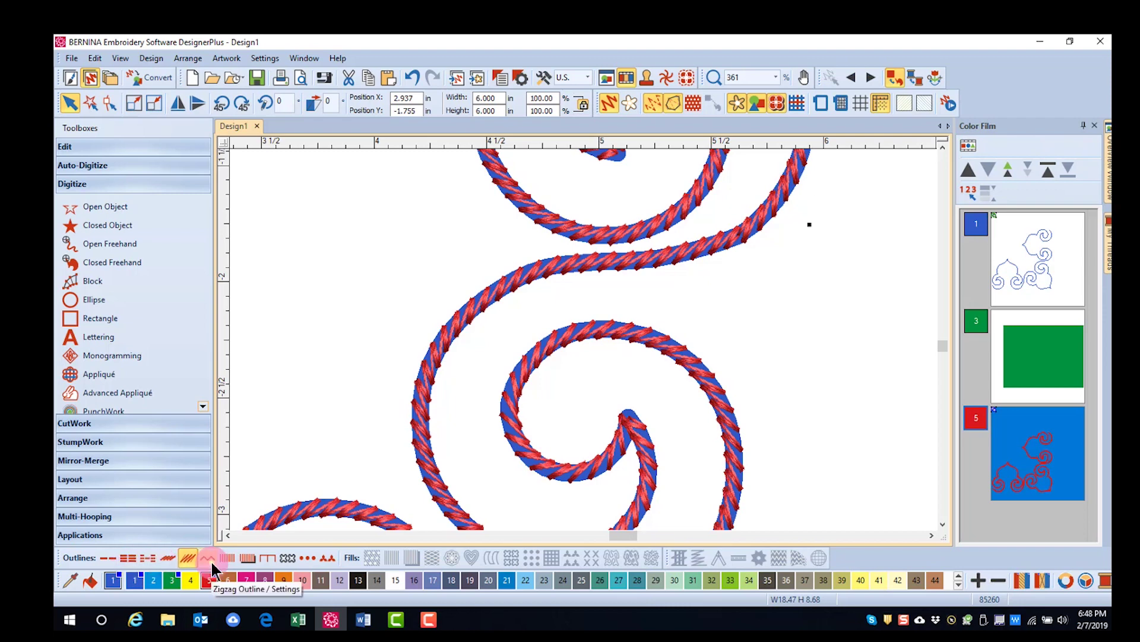
pyautogui.scroll(-5, 583, 335)
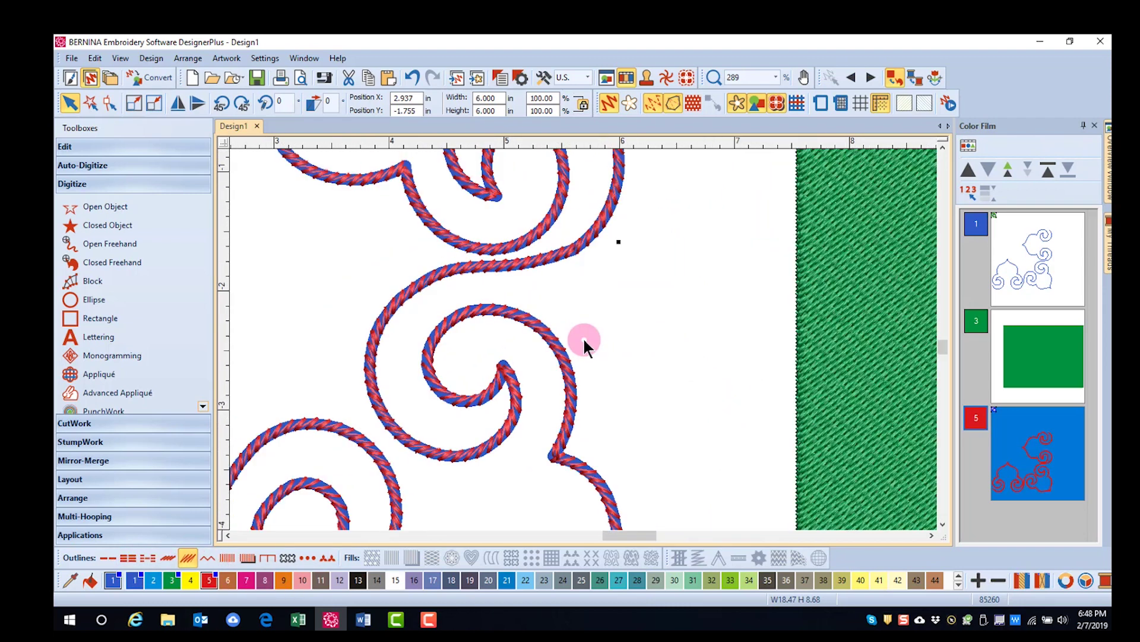
# Select the green rectangle and change its fill to Stipple Run Fill.
pyautogui.click(612, 536)
pyautogui.moveTo(612, 537); pyautogui.dragTo(640, 540)
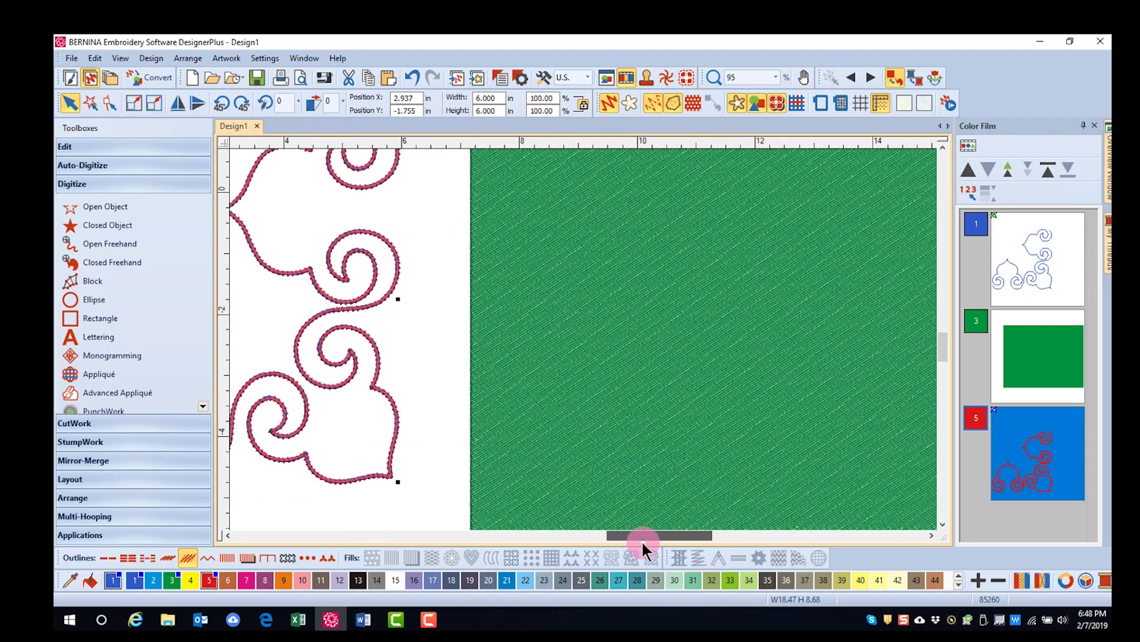
pyautogui.click(744, 377)
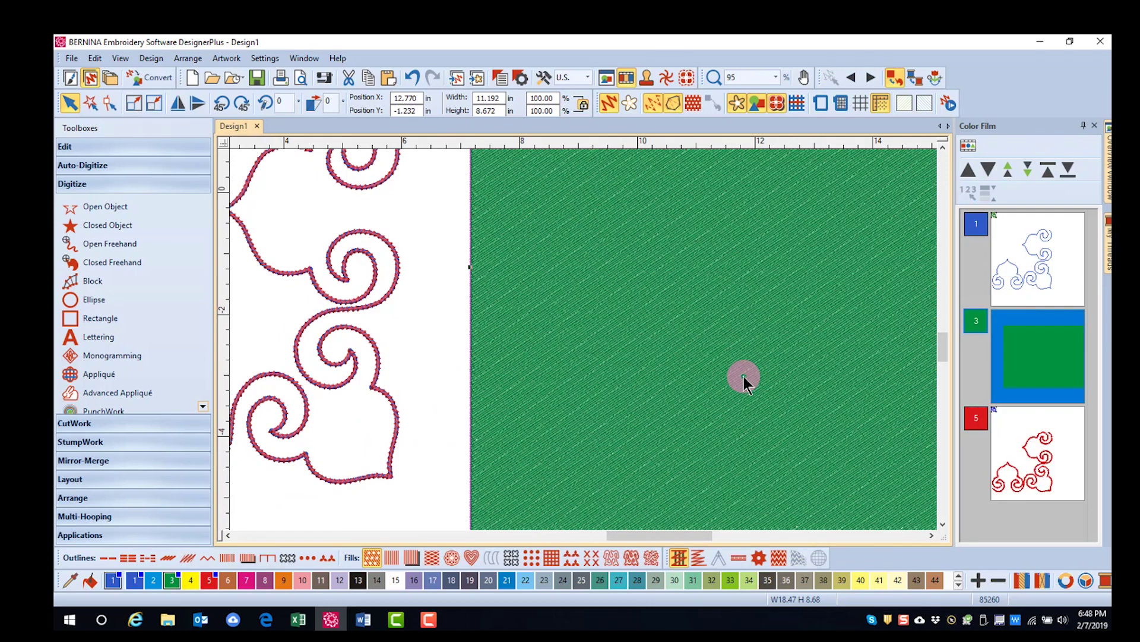
pyautogui.click(612, 561)
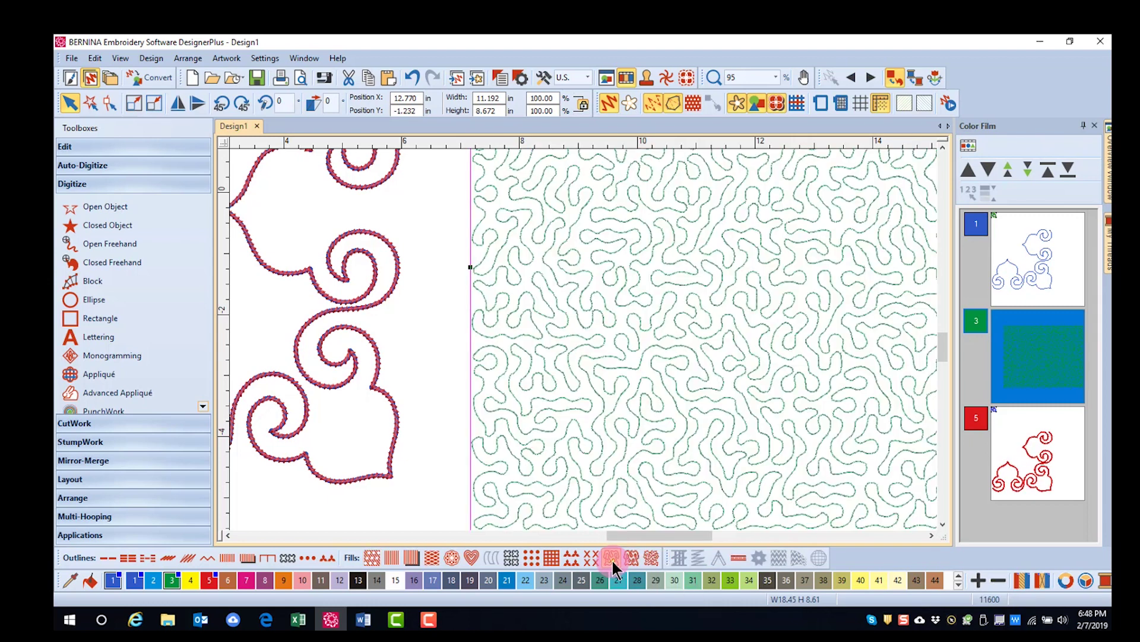
# Change the stipple fill's loop spacing from 0.236 in to 0.500 in and apply it.
pyautogui.doubleClick(694, 353)
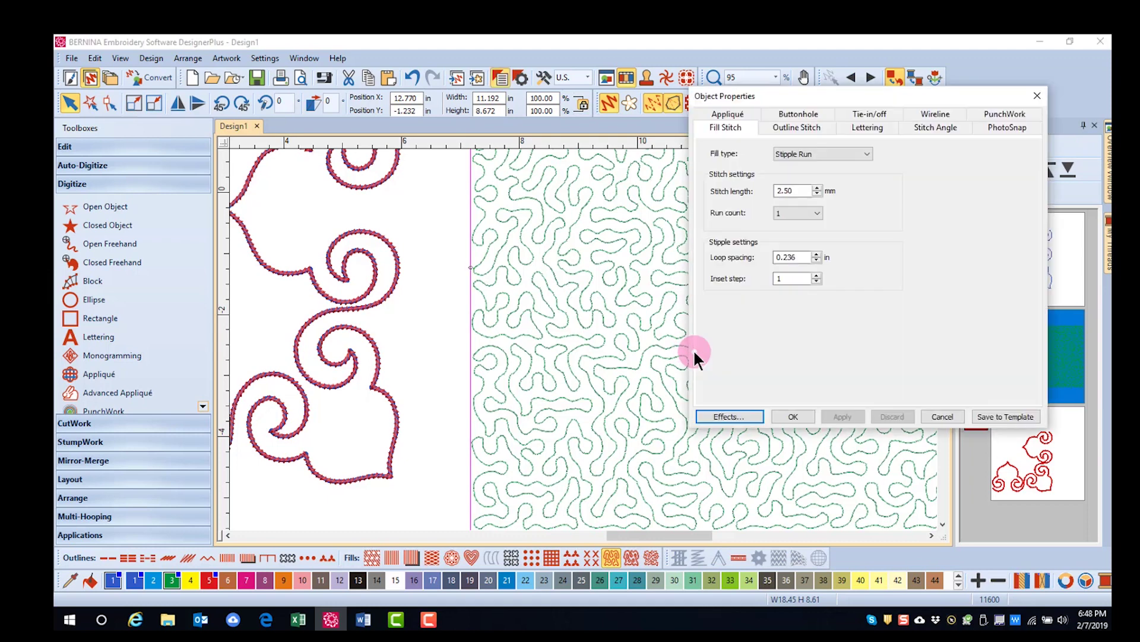
pyautogui.click(794, 280)
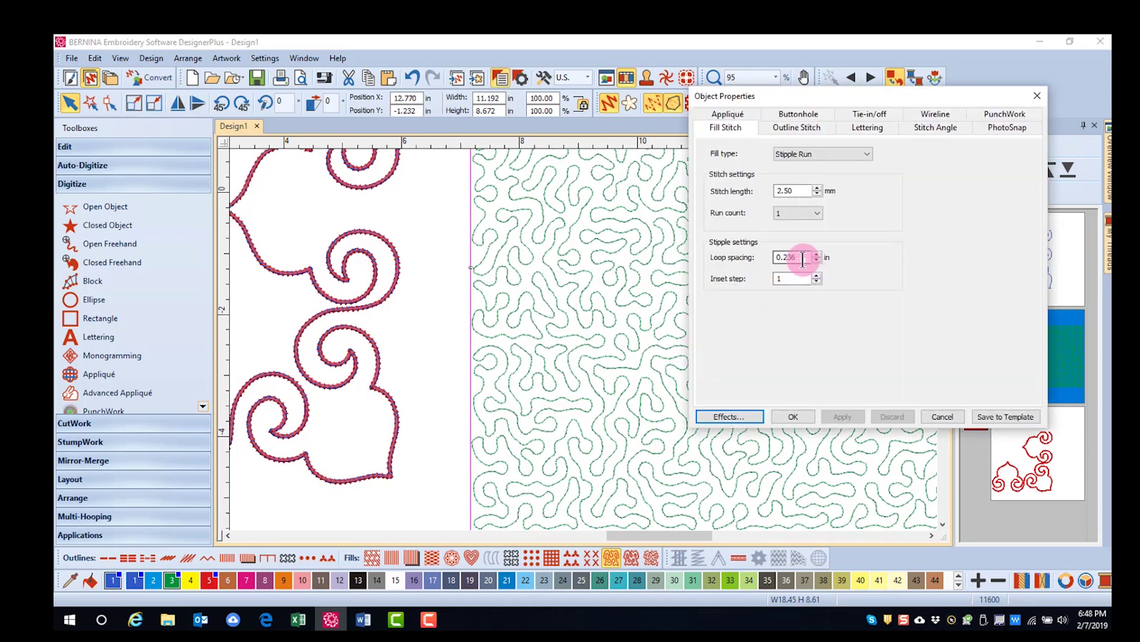
pyautogui.moveTo(803, 259); pyautogui.dragTo(742, 267)
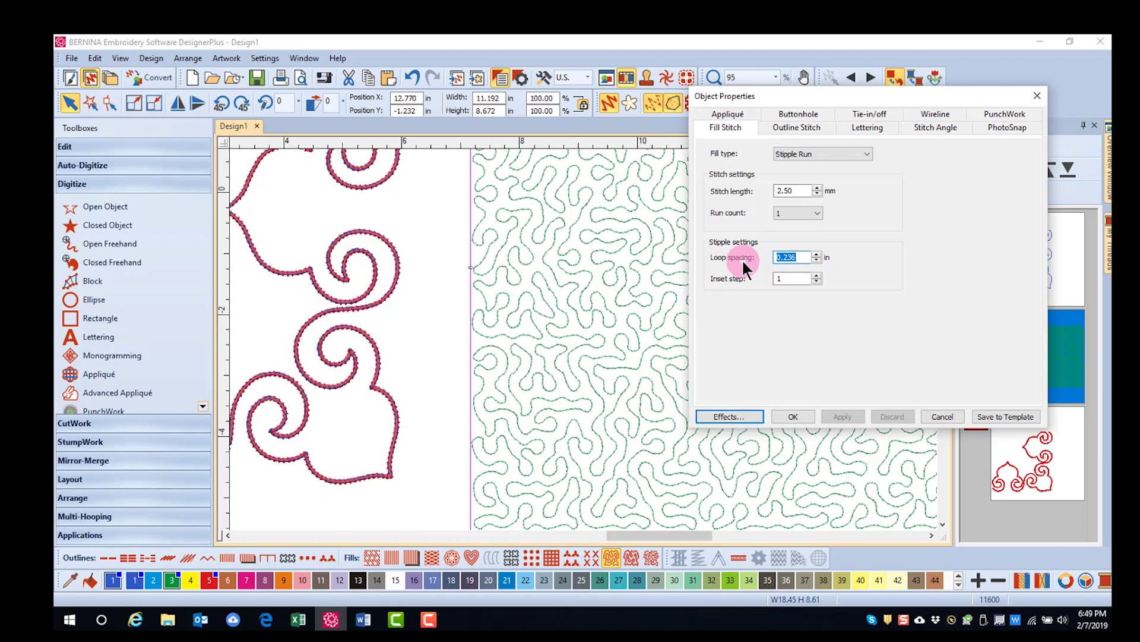
pyautogui.write('.5')
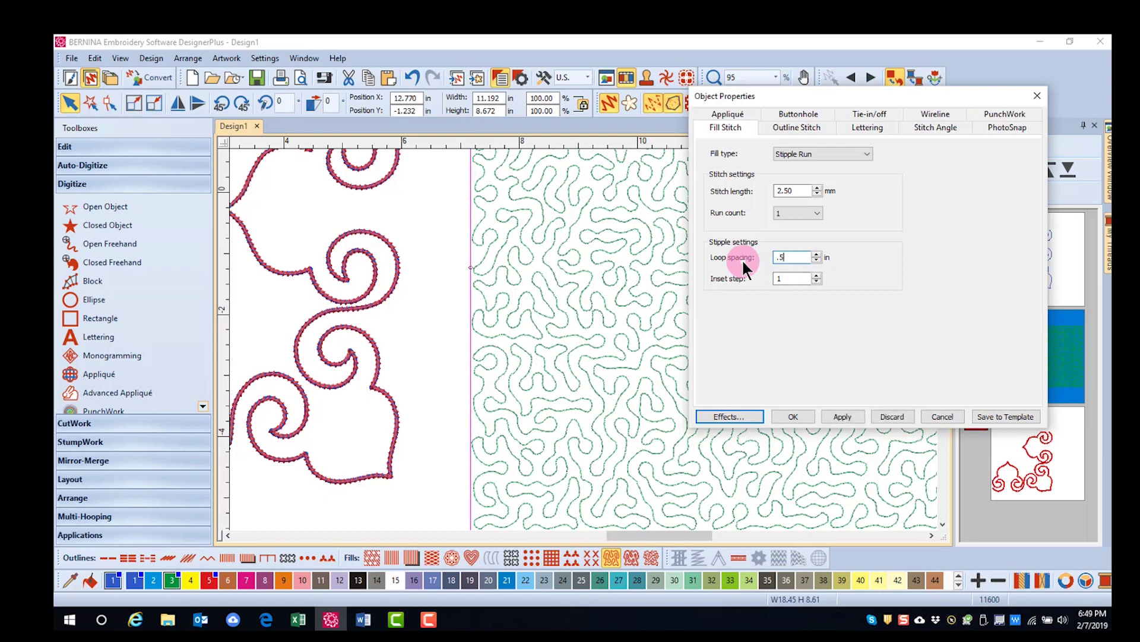
pyautogui.click(838, 411)
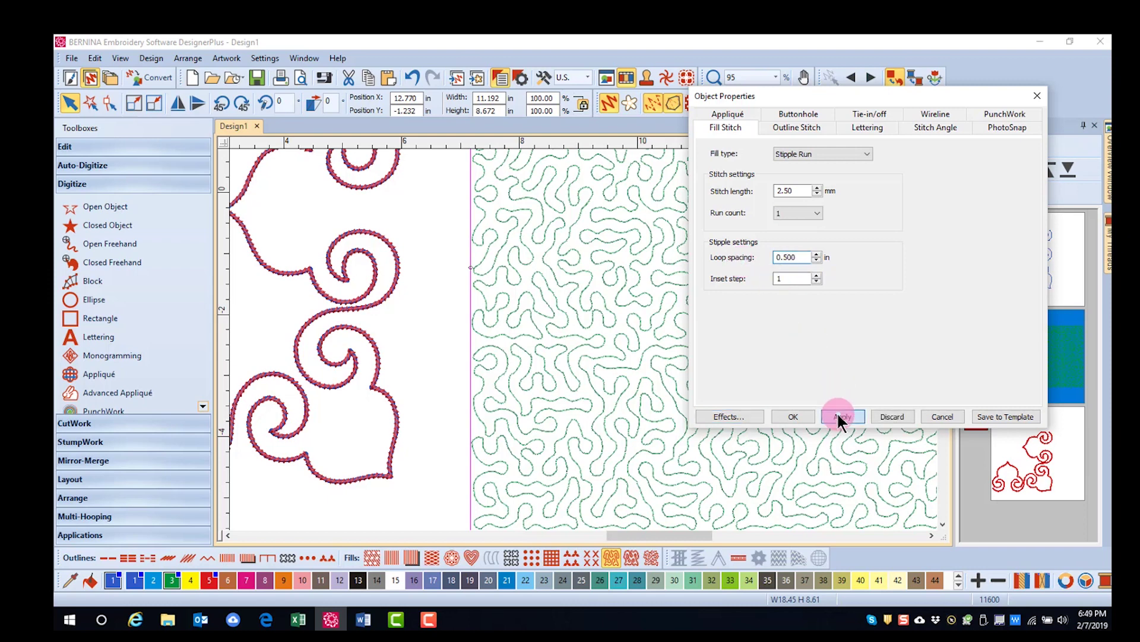
# Keep the 0.500 in loop spacing and convert the green stipple fill to Couching.
pyautogui.click(793, 415)
pyautogui.scroll(-1, 724, 374)
pyautogui.scroll(-1, 655, 356)
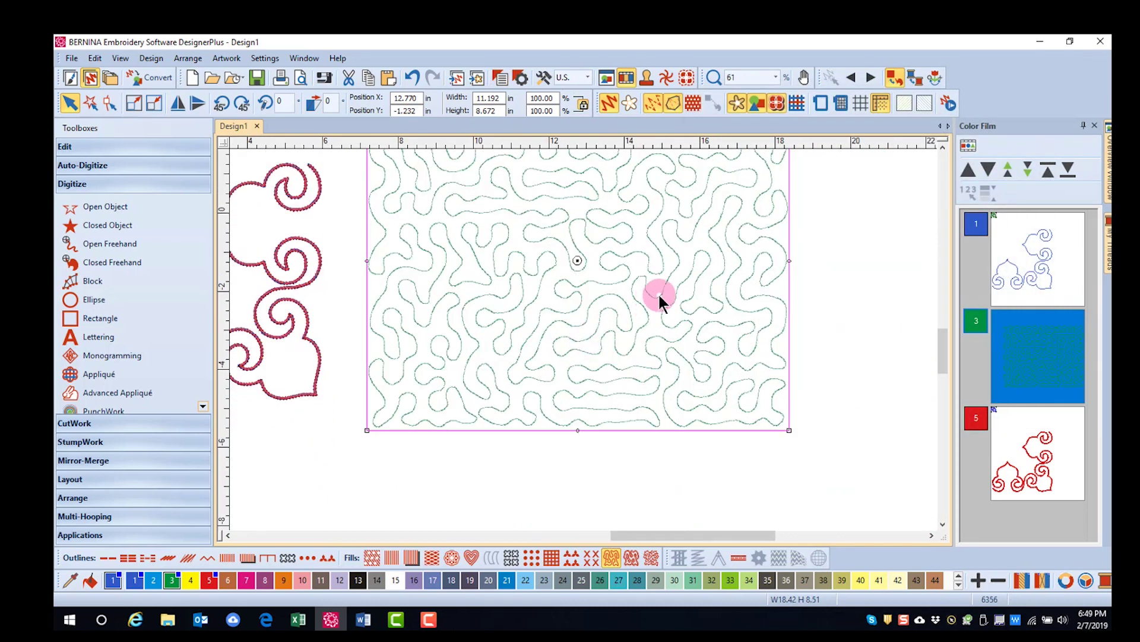
pyautogui.click(739, 559)
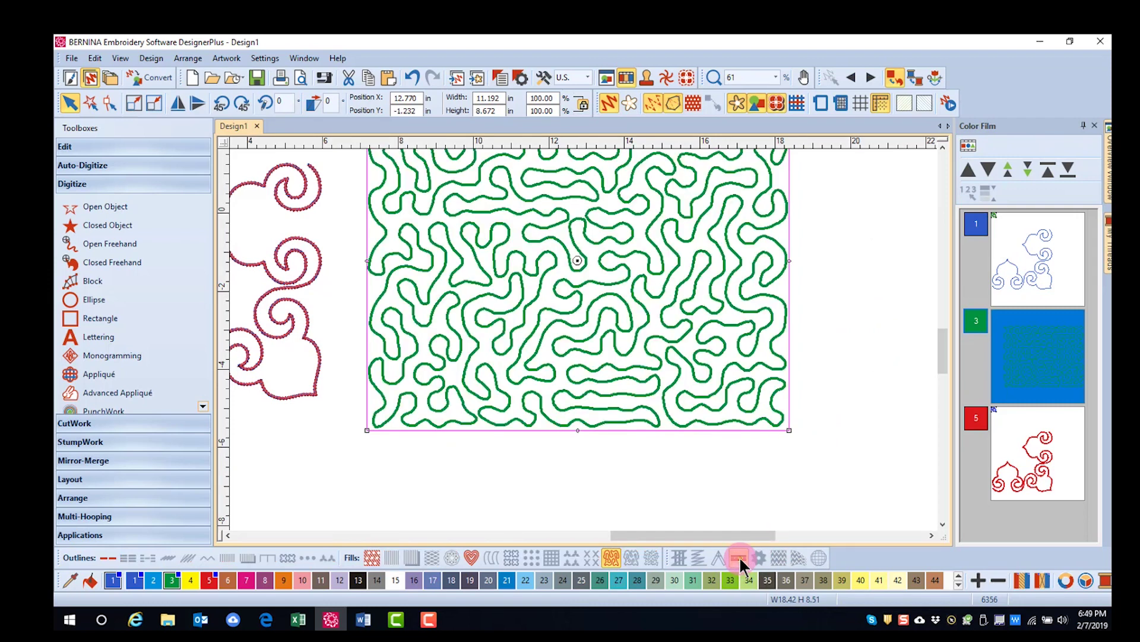
pyautogui.click(297, 367)
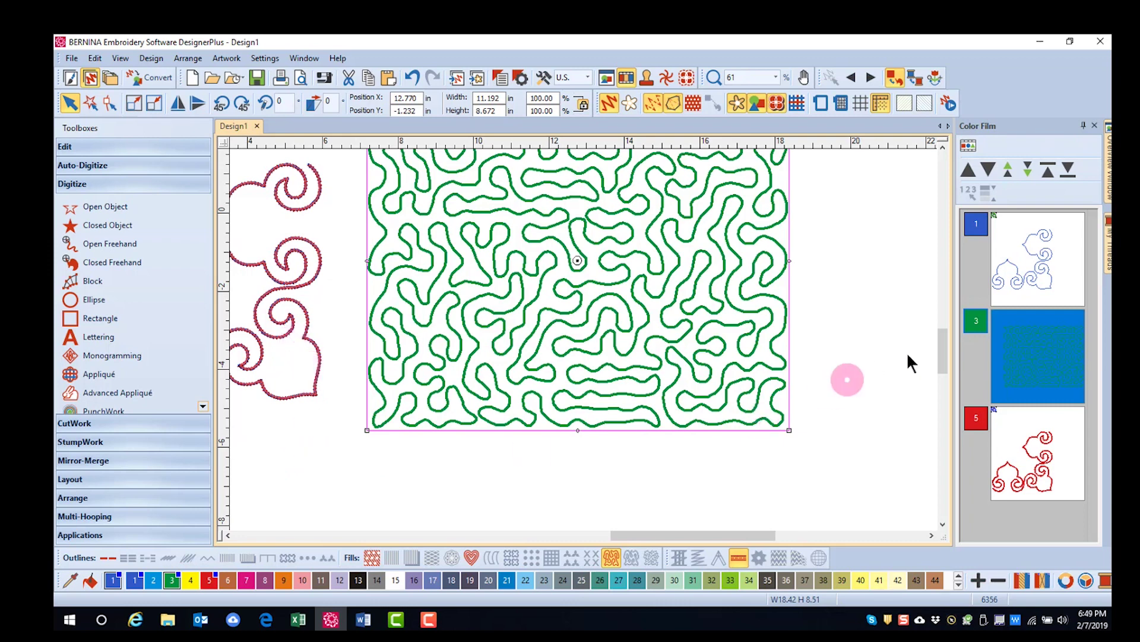
pyautogui.moveTo(943, 354); pyautogui.dragTo(942, 344)
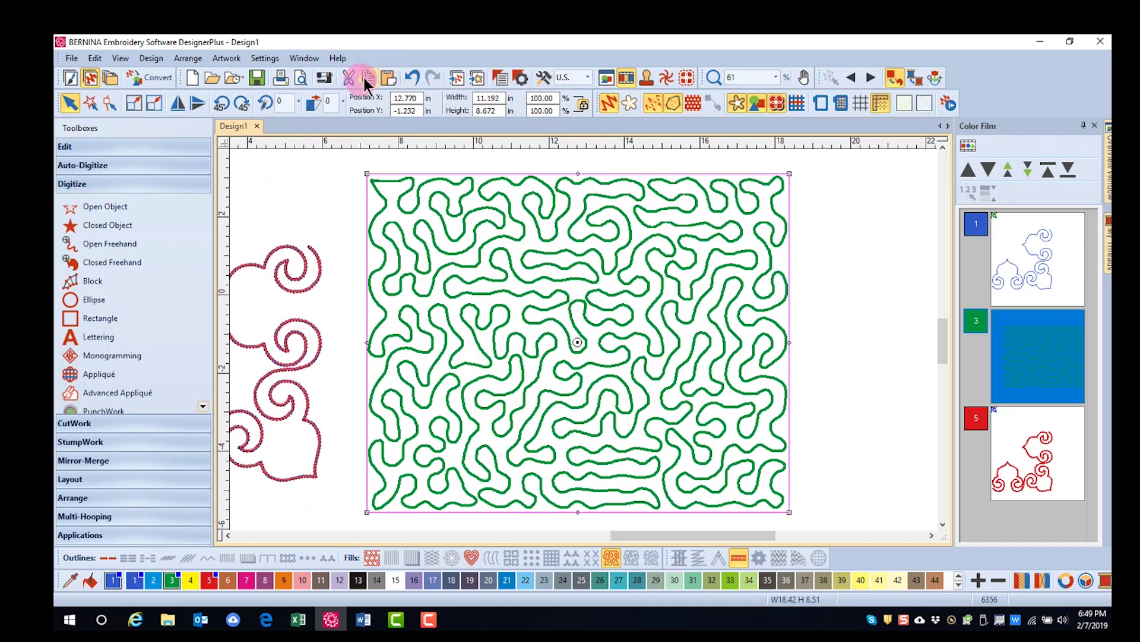
# Paste a copy of the couched fill in thread colour 2, then restitch it as Backstitch Outline.
pyautogui.click(386, 73)
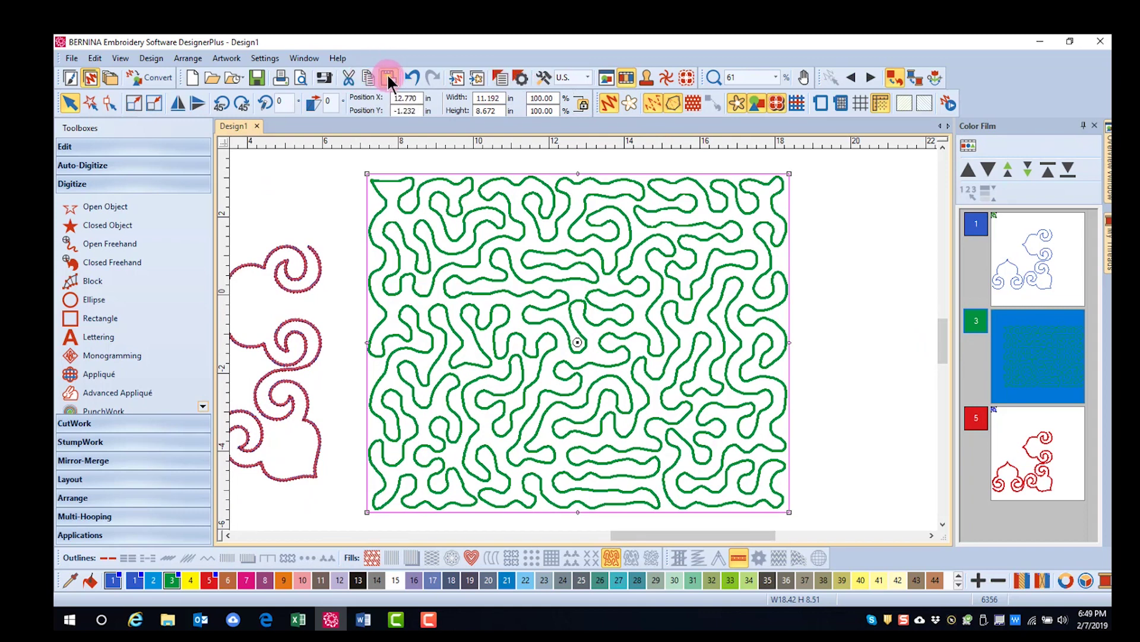
pyautogui.click(153, 578)
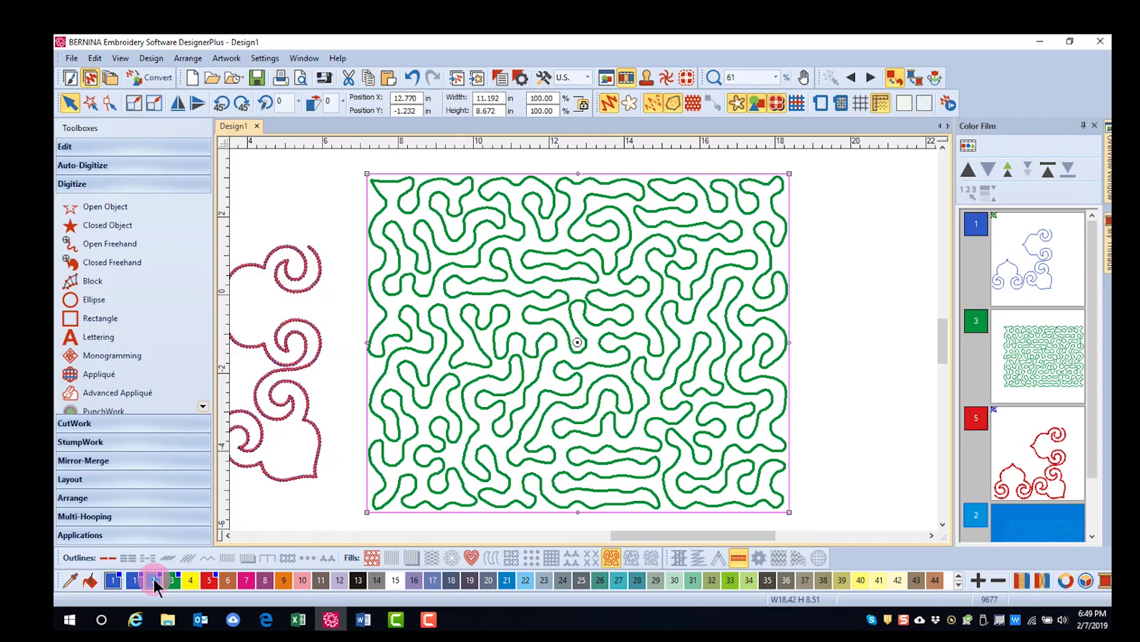
pyautogui.click(738, 557)
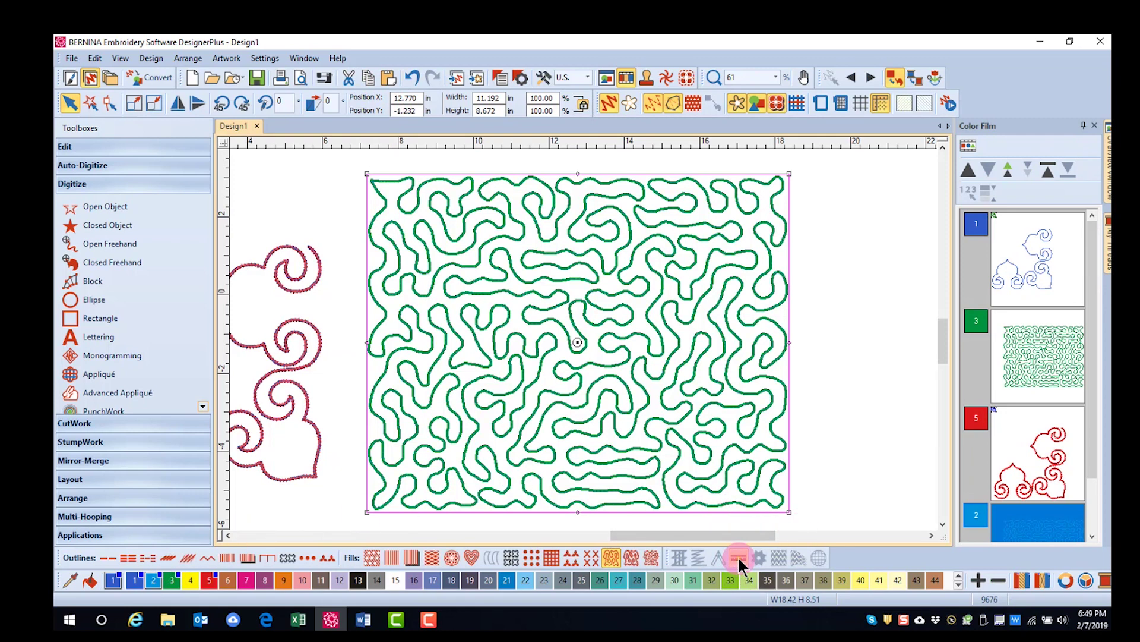
pyautogui.scroll(5, 567, 343)
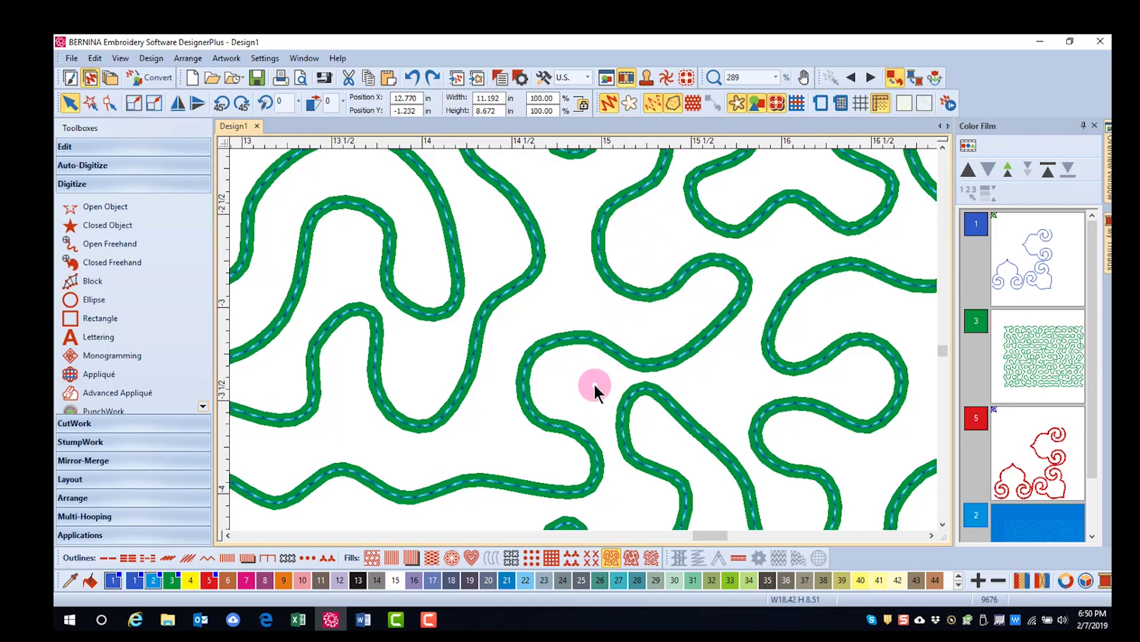
pyautogui.scroll(-2, 588, 356)
pyautogui.scroll(-2, 581, 339)
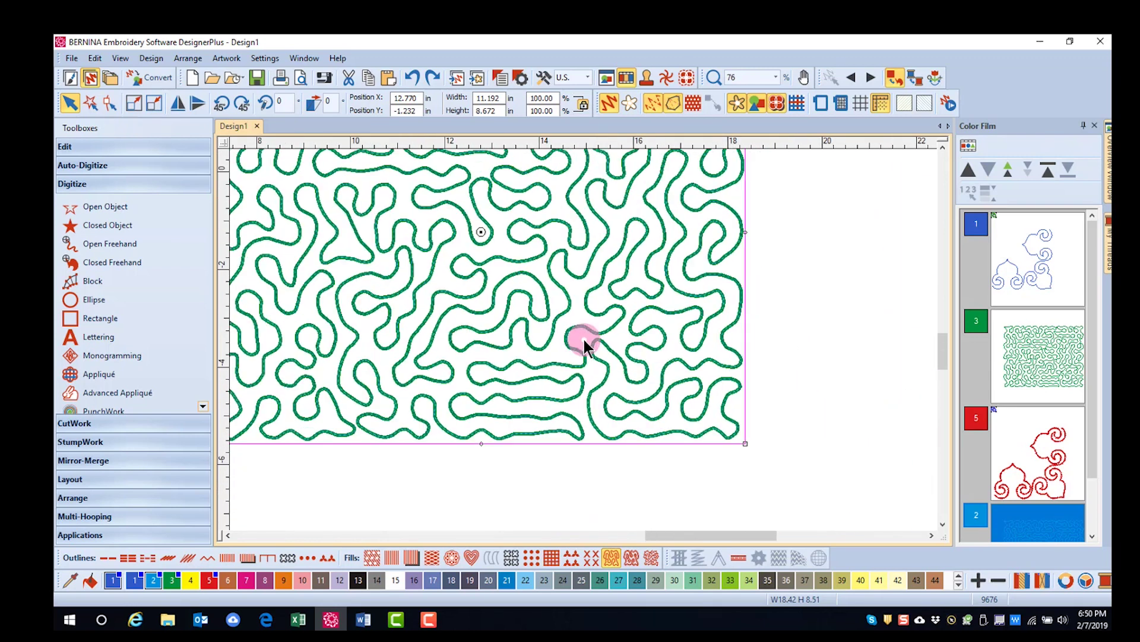
pyautogui.click(168, 558)
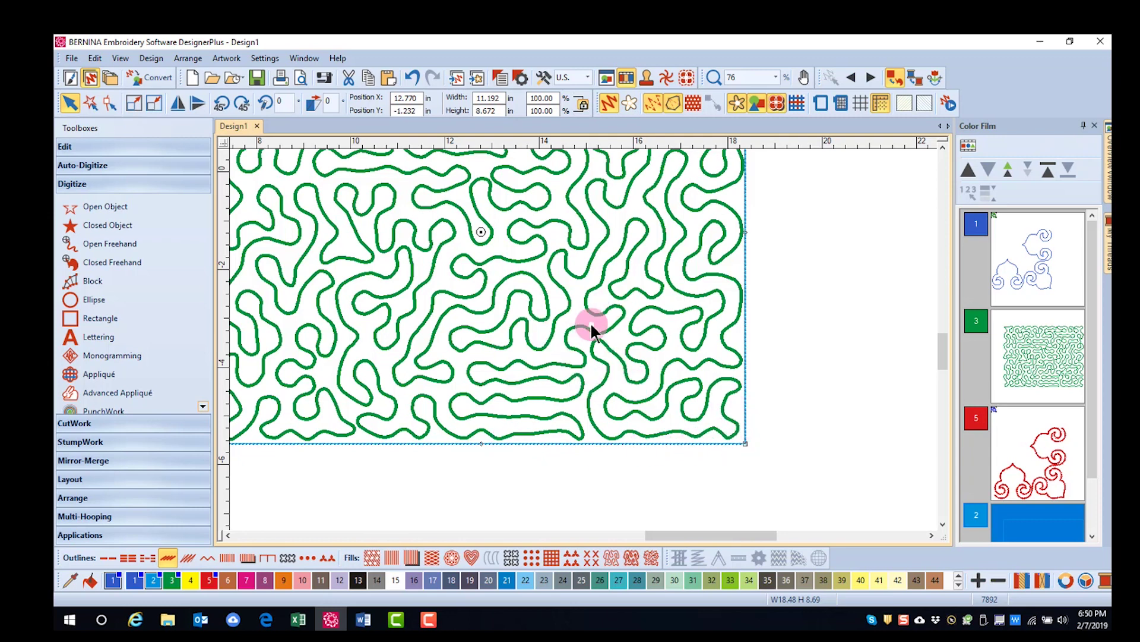
# Undo the backstitch change and apply Break Apart from the Edit toolbox to the duplicate fill.
pyautogui.click(411, 77)
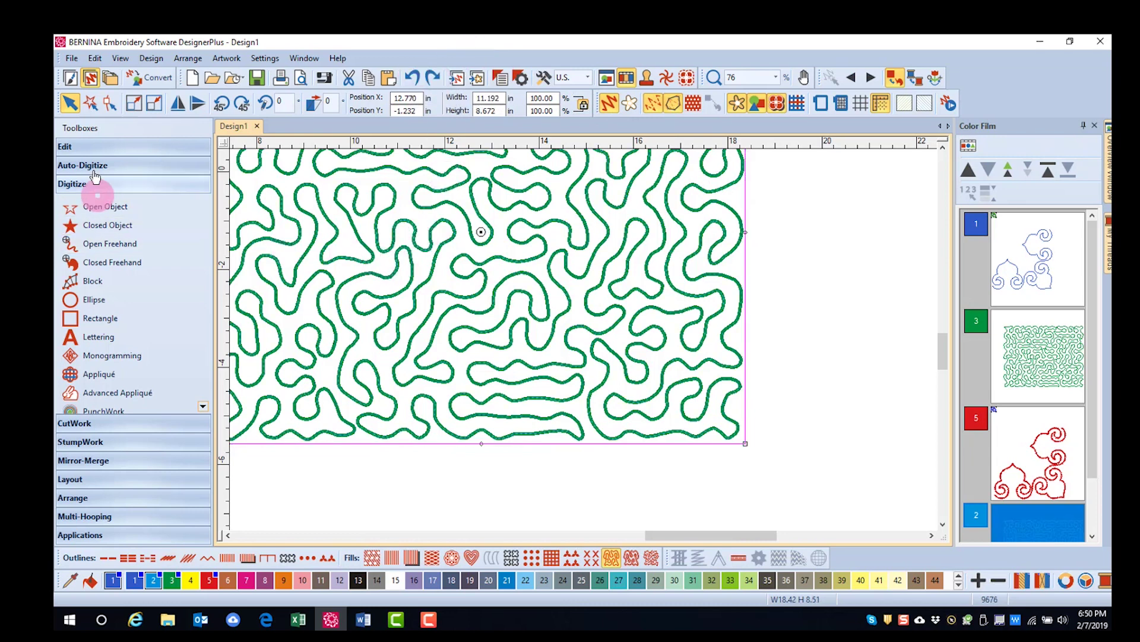
pyautogui.click(75, 149)
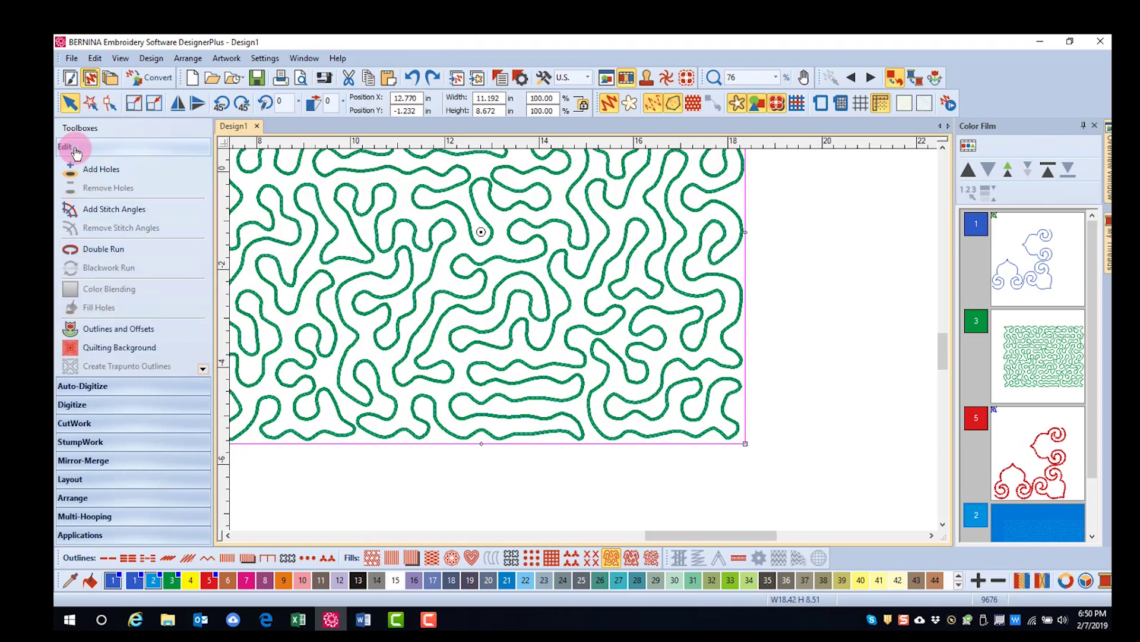
pyautogui.click(202, 369)
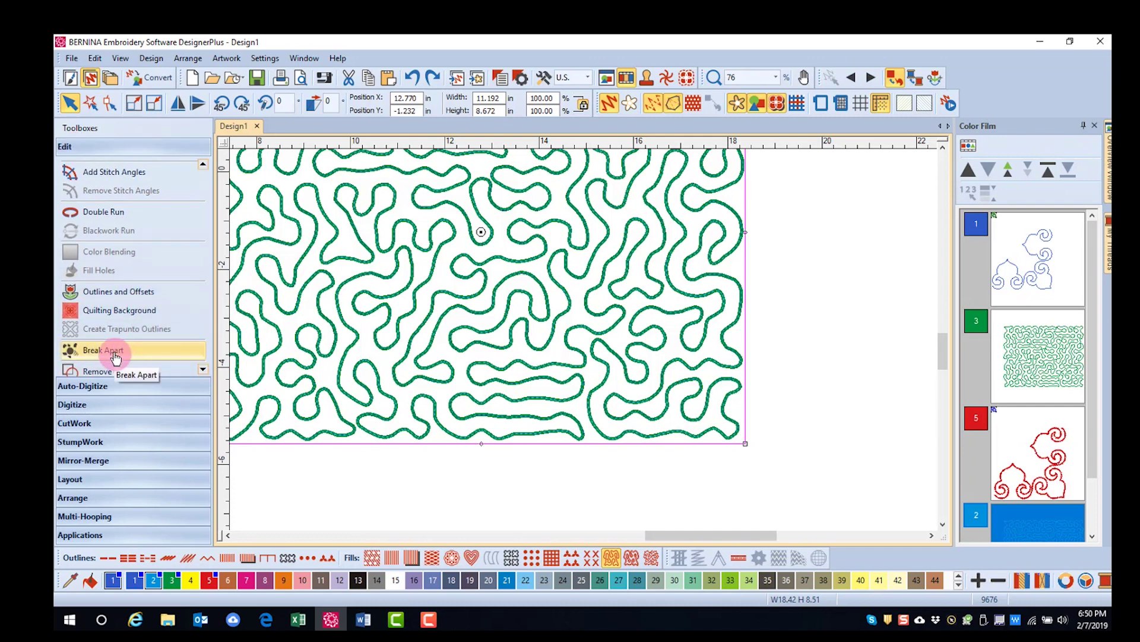
pyautogui.click(115, 355)
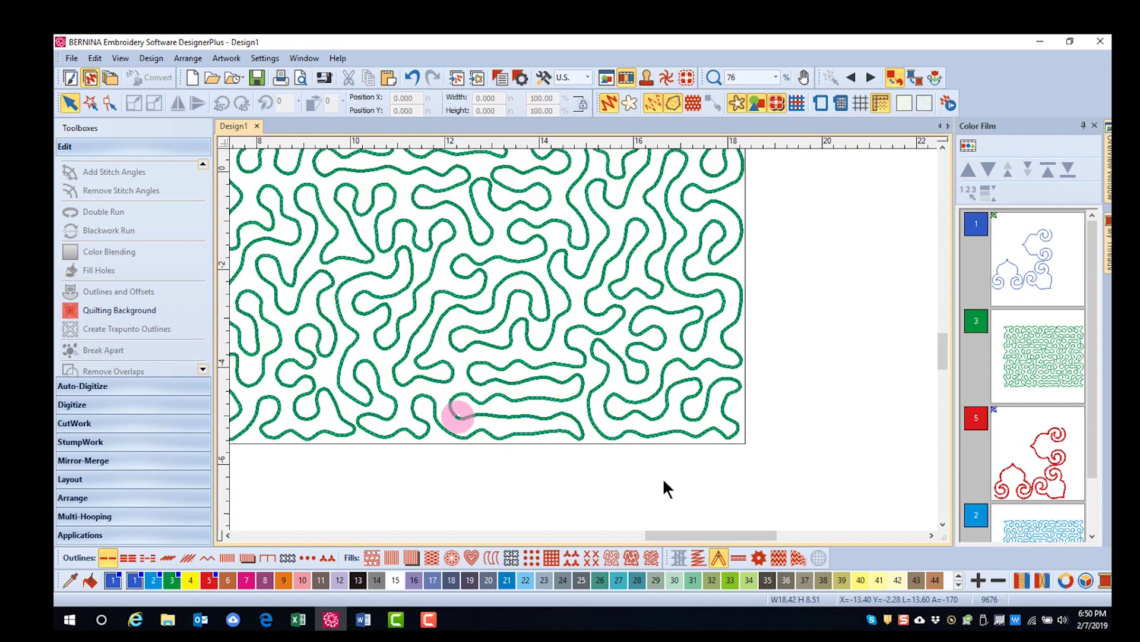
# Restitch the light-blue outline as backstitch, then stem stitch, and view the whole design.
pyautogui.click(1035, 531)
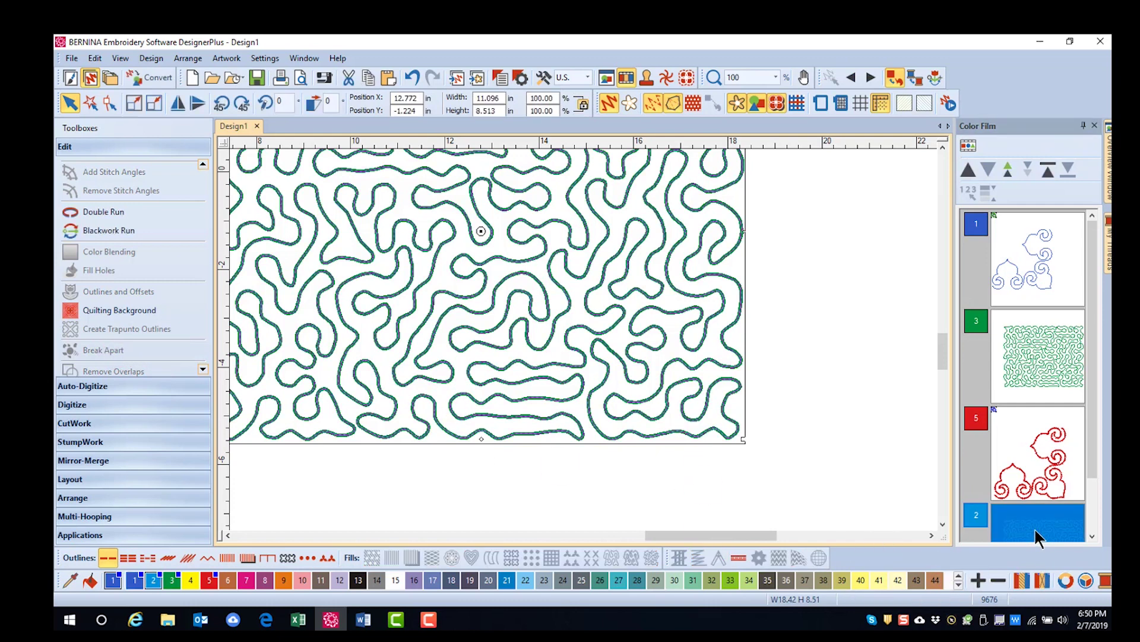
pyautogui.click(228, 558)
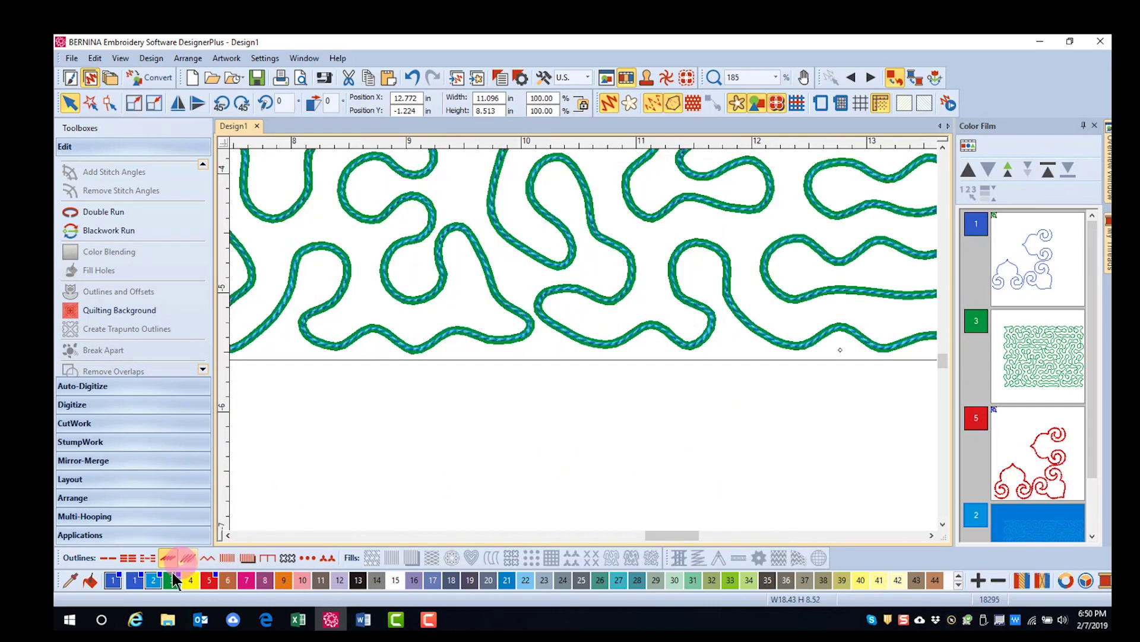
pyautogui.click(168, 557)
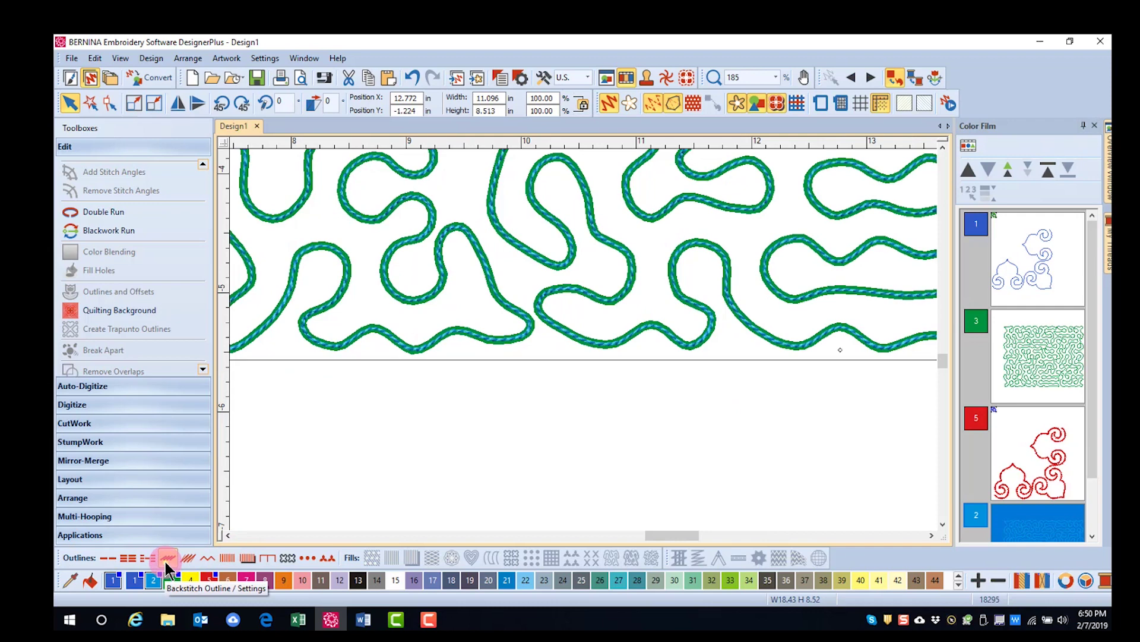
pyautogui.click(189, 559)
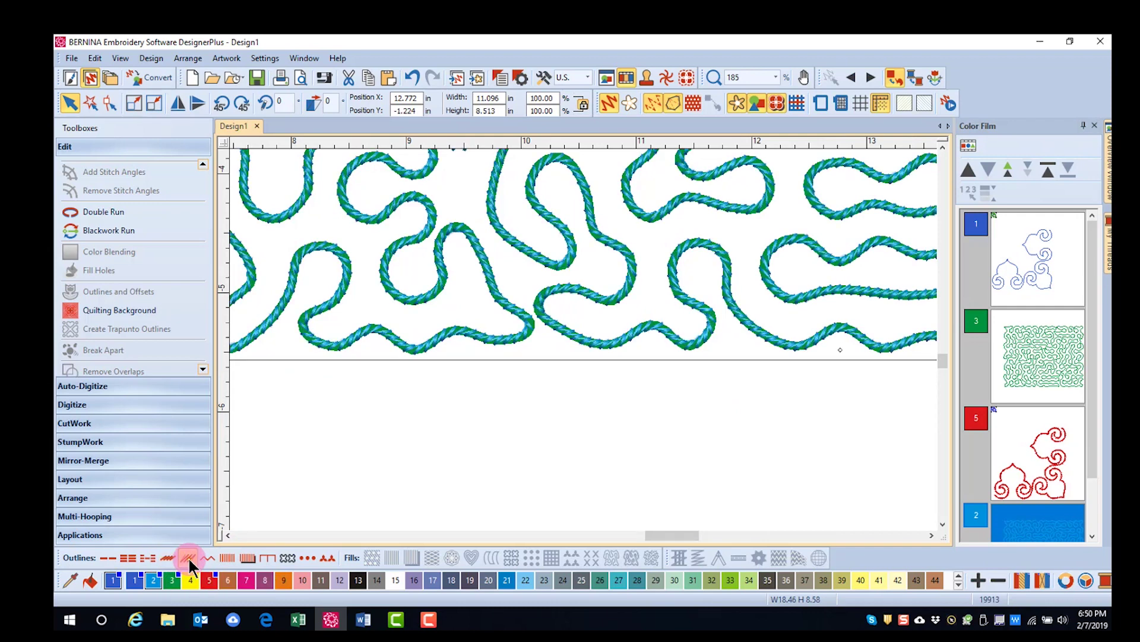
pyautogui.click(433, 319)
pyautogui.click(583, 340)
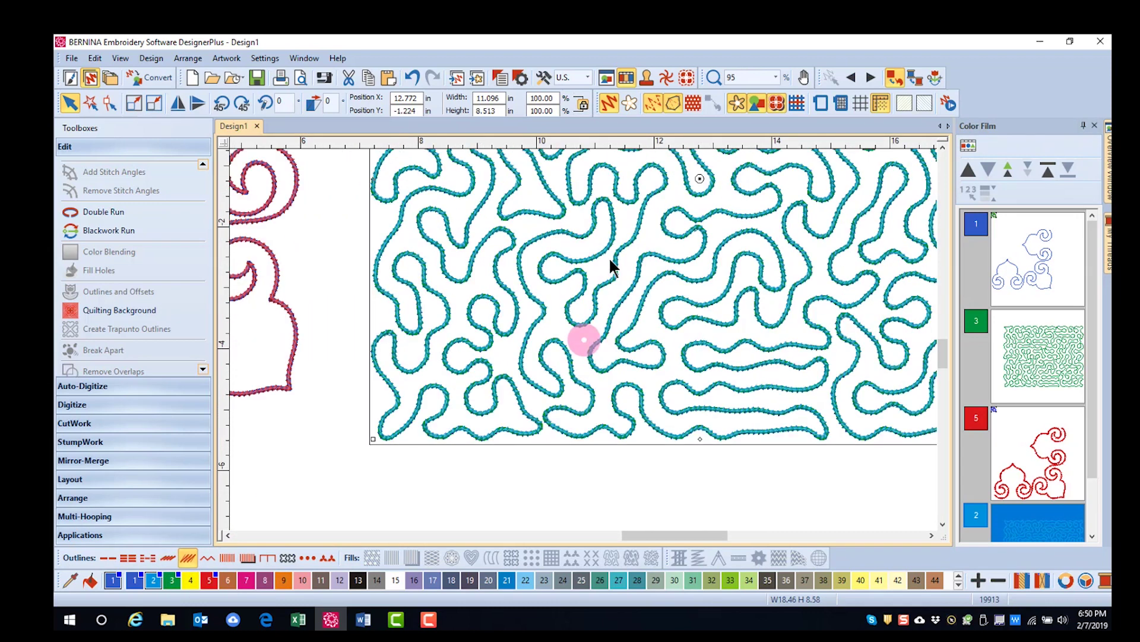
pyautogui.click(662, 480)
pyautogui.click(722, 473)
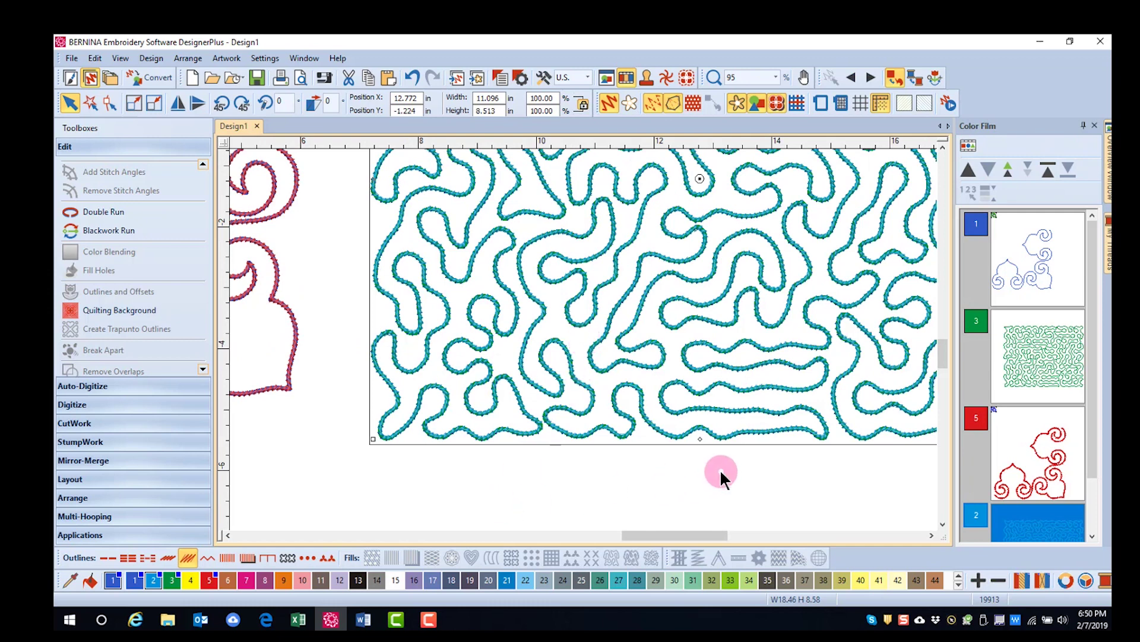